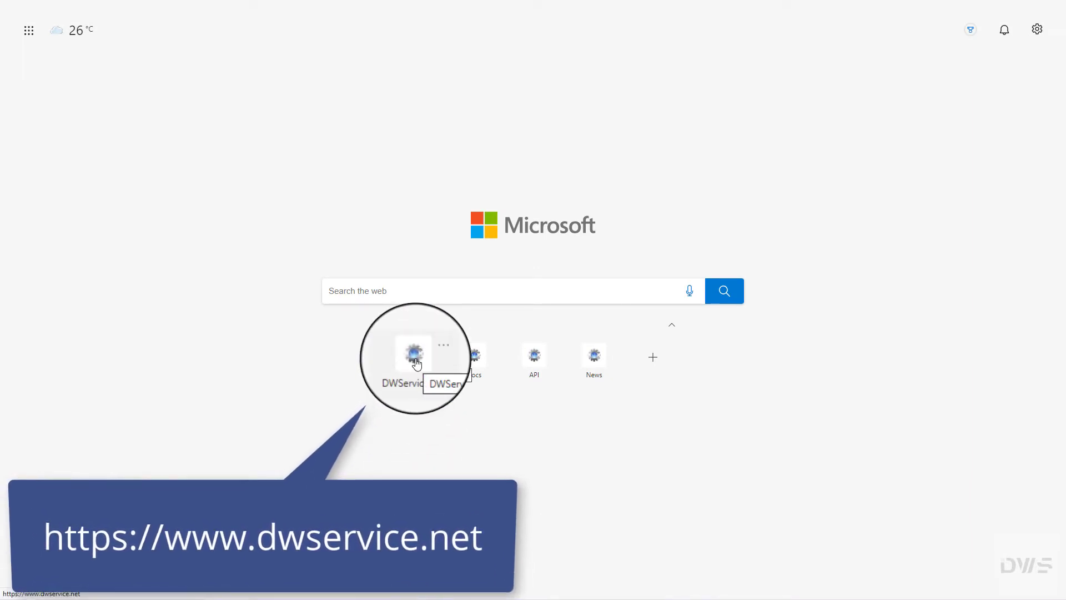
Step: Open the DWService quick link tile from Edge's new tab page
click(414, 355)
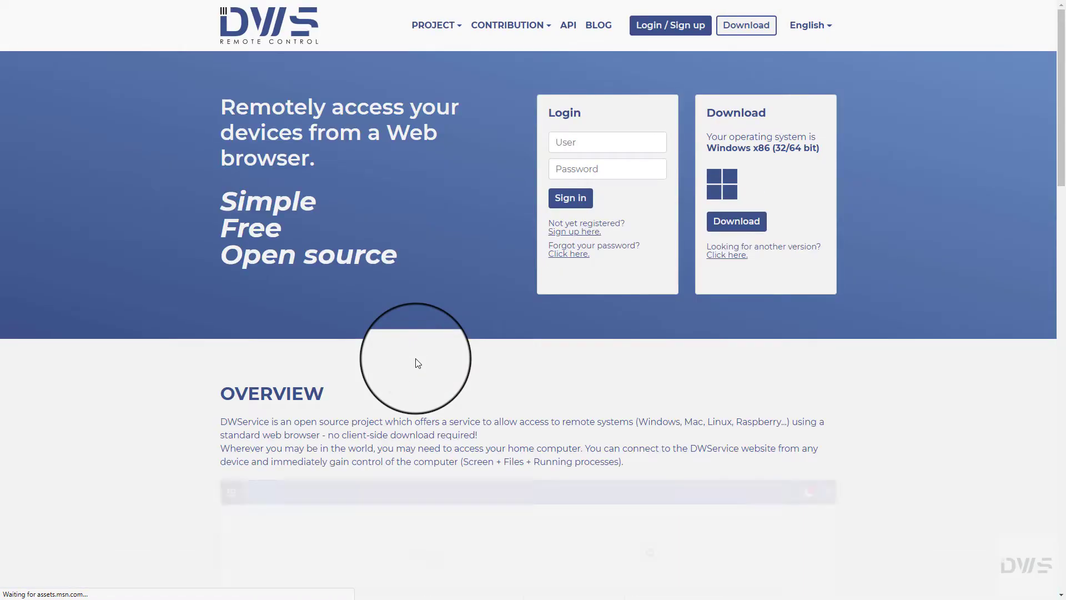
Step: Sign in with the account user name and password to reach the TOTP code prompt
click(557, 142)
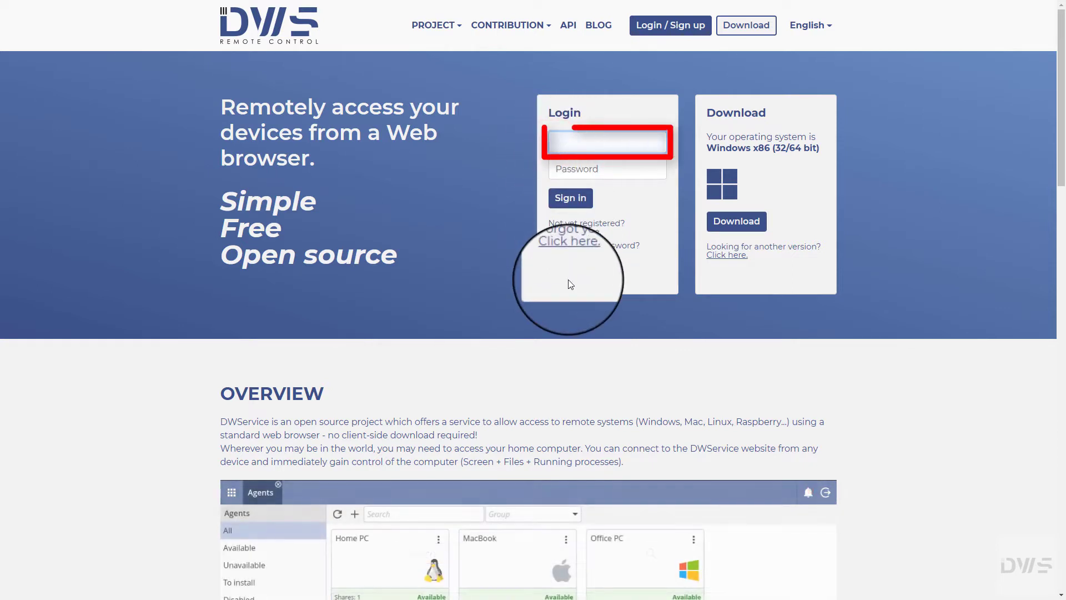
text(user)
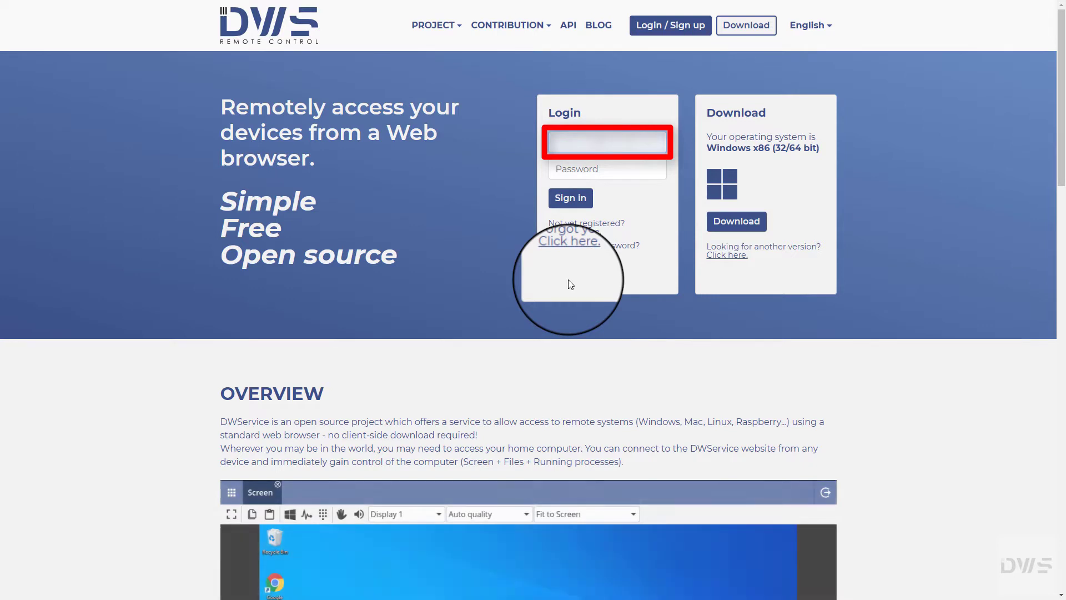
key(Tab)
text(••••••)
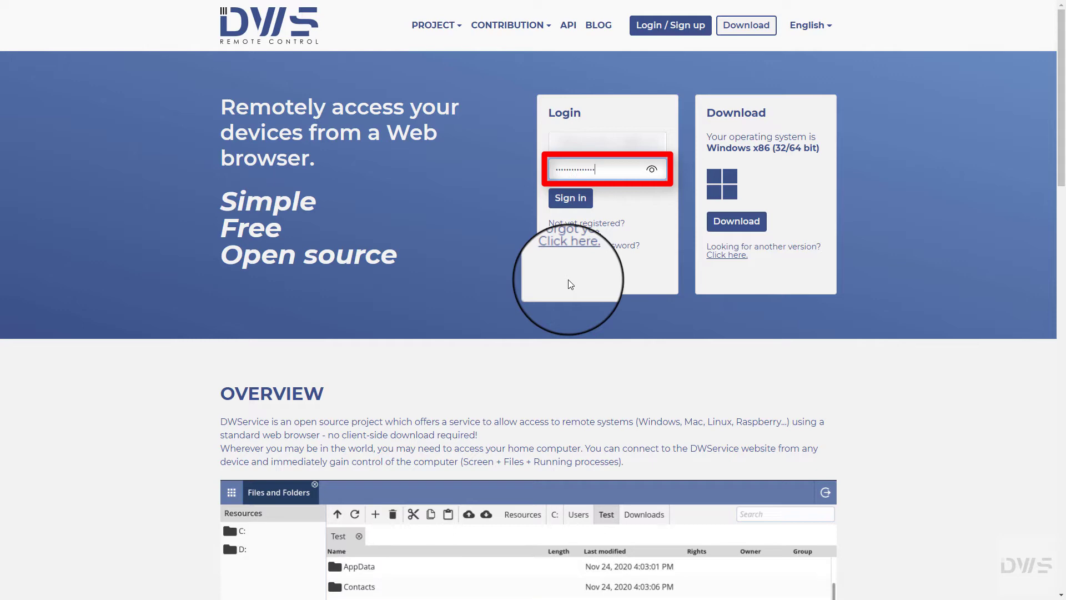
text(••)
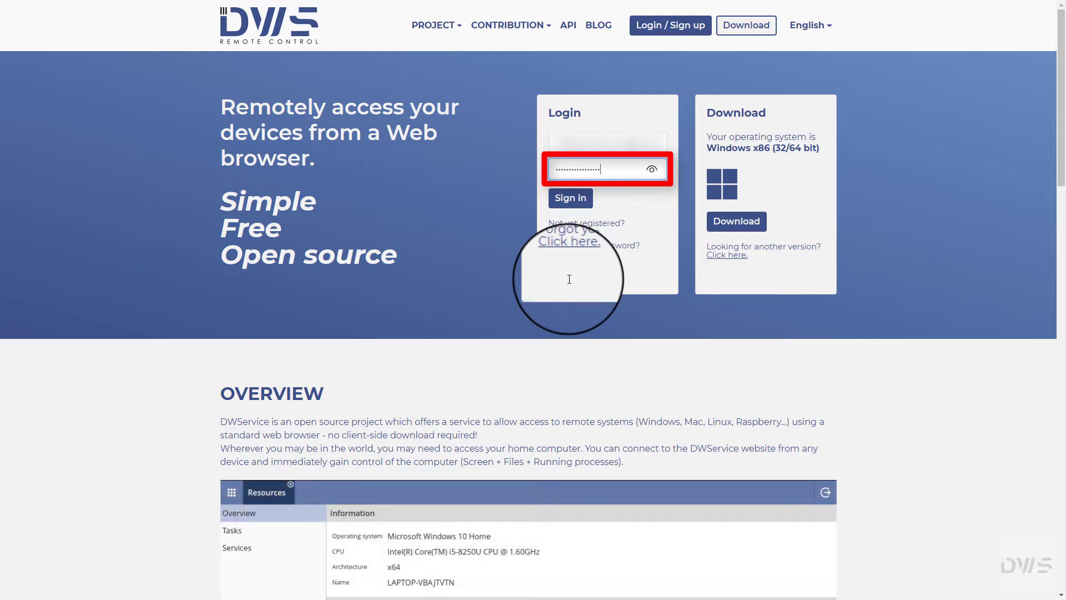
click(571, 198)
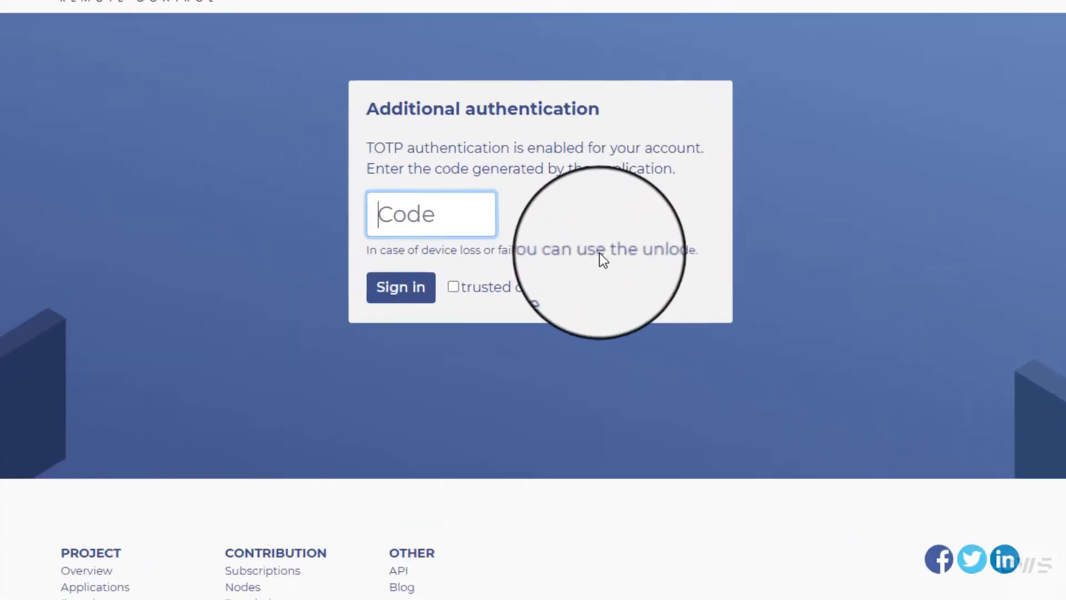
Step: Enter the FreeOTP-generated TOTP code, correcting a typo, and sign in to the dashboard
click(384, 228)
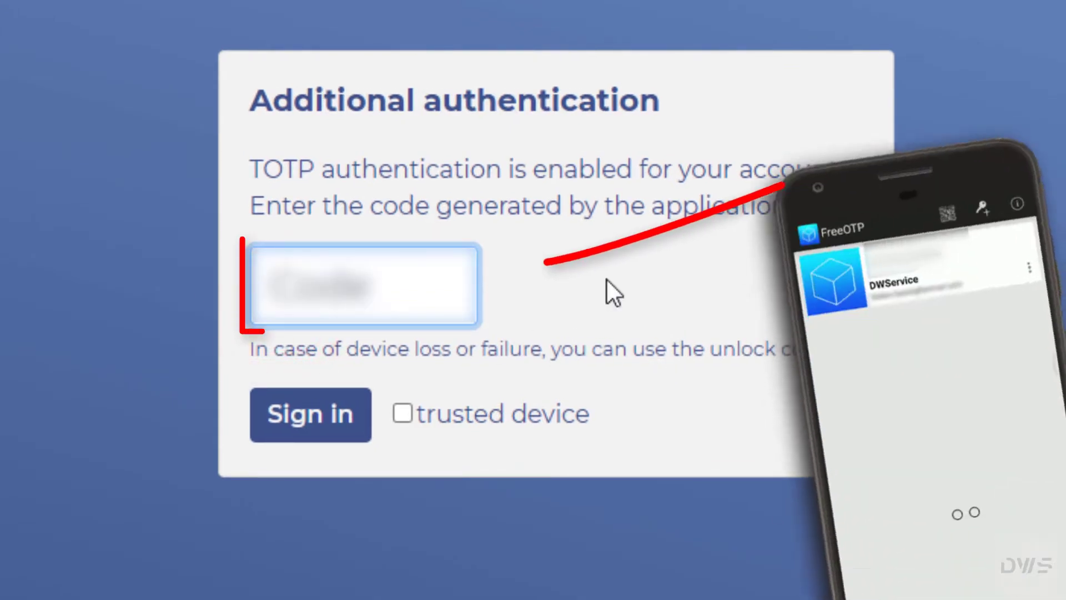
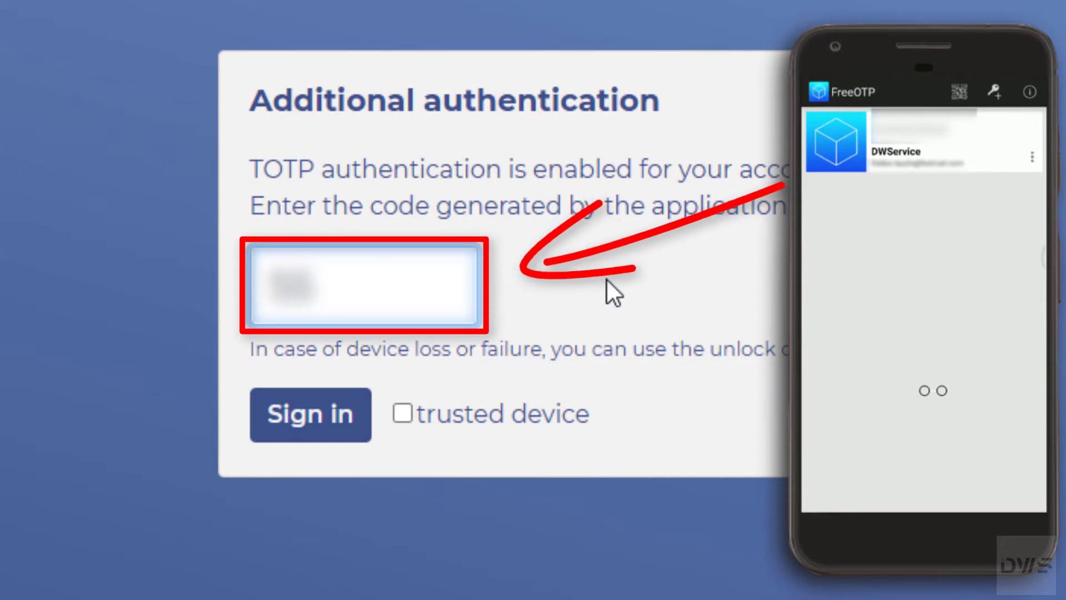
key(BackSpace)
key(BackSpace)
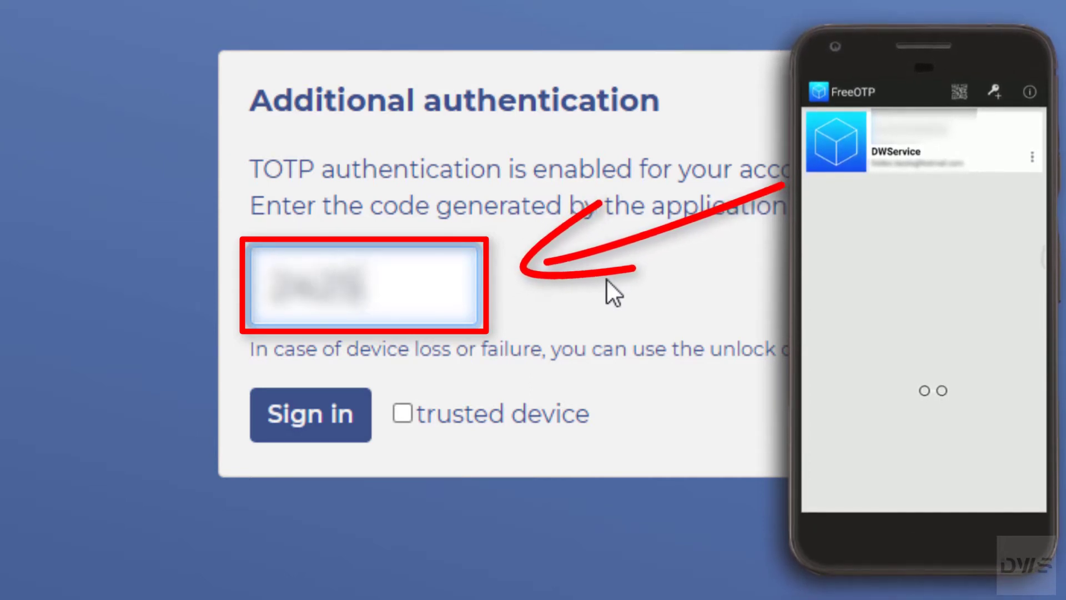
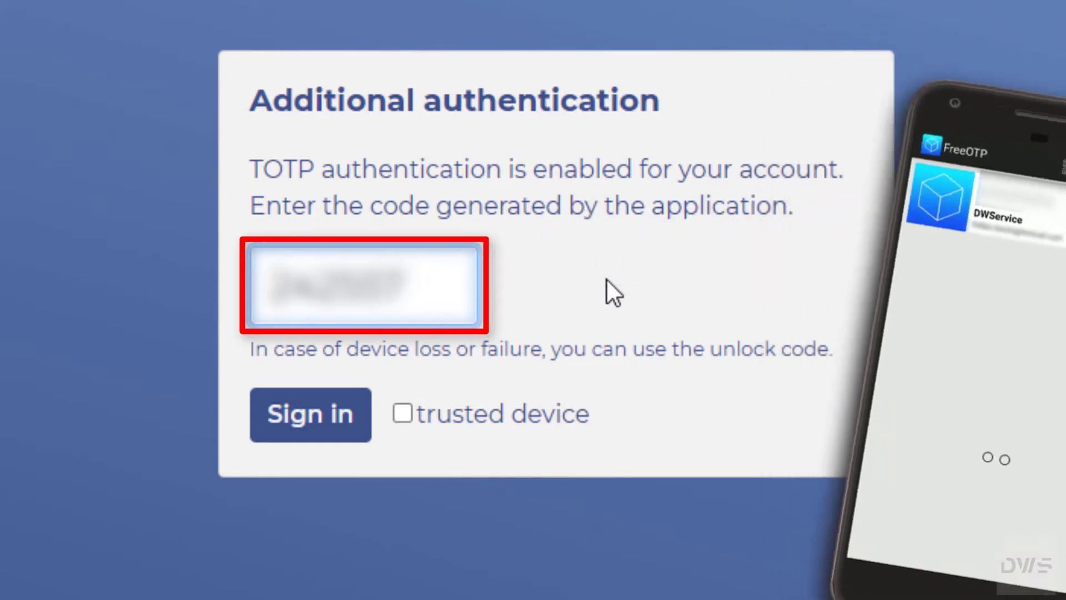
click(309, 439)
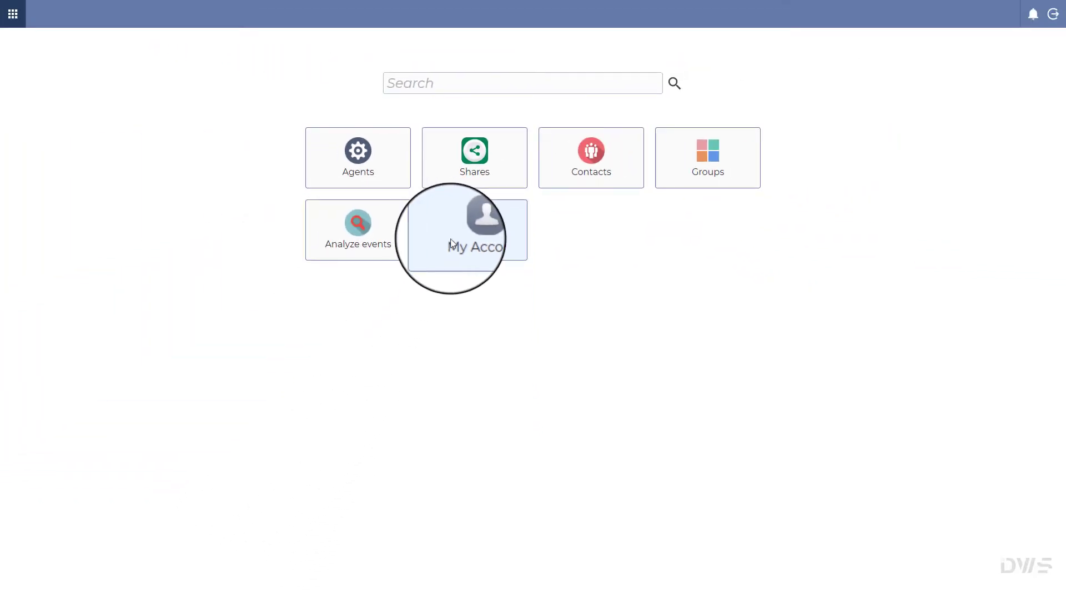
Step: In My Account, check that TOTP is active and no trusted devices are listed
click(473, 251)
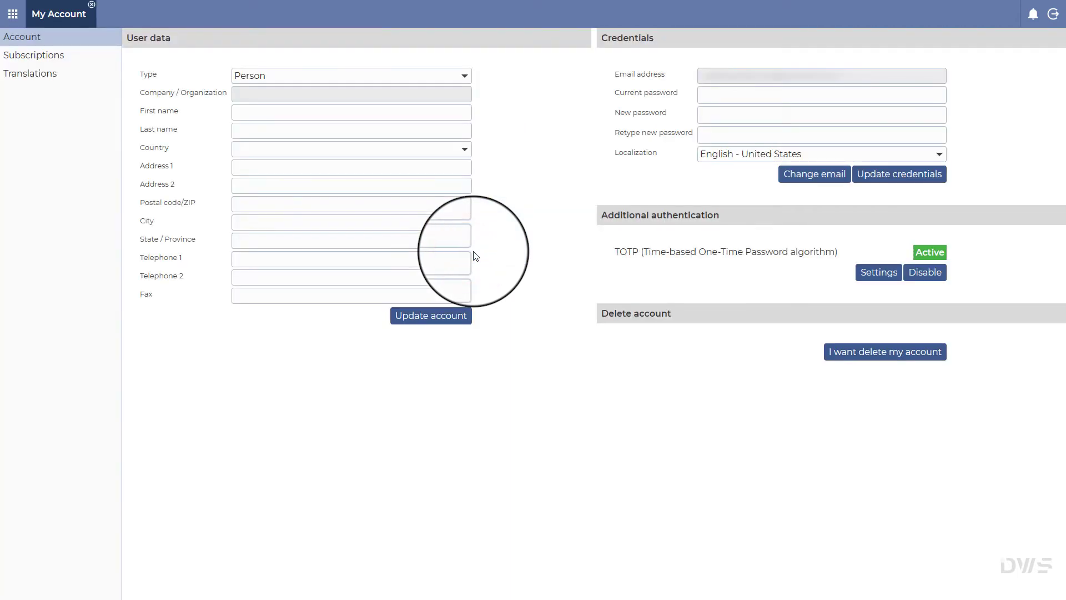
click(880, 275)
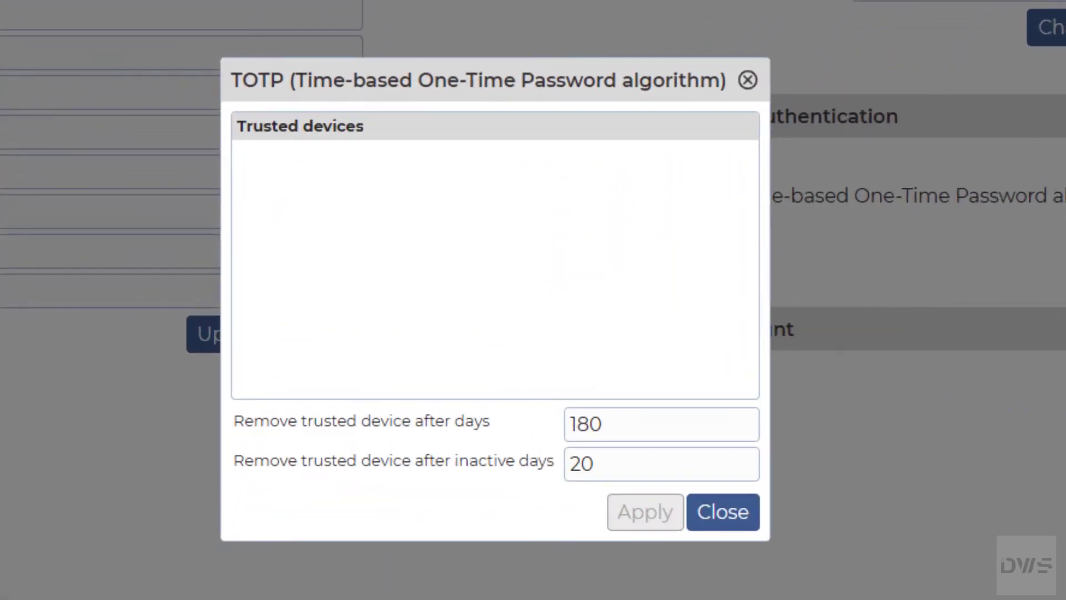
click(717, 516)
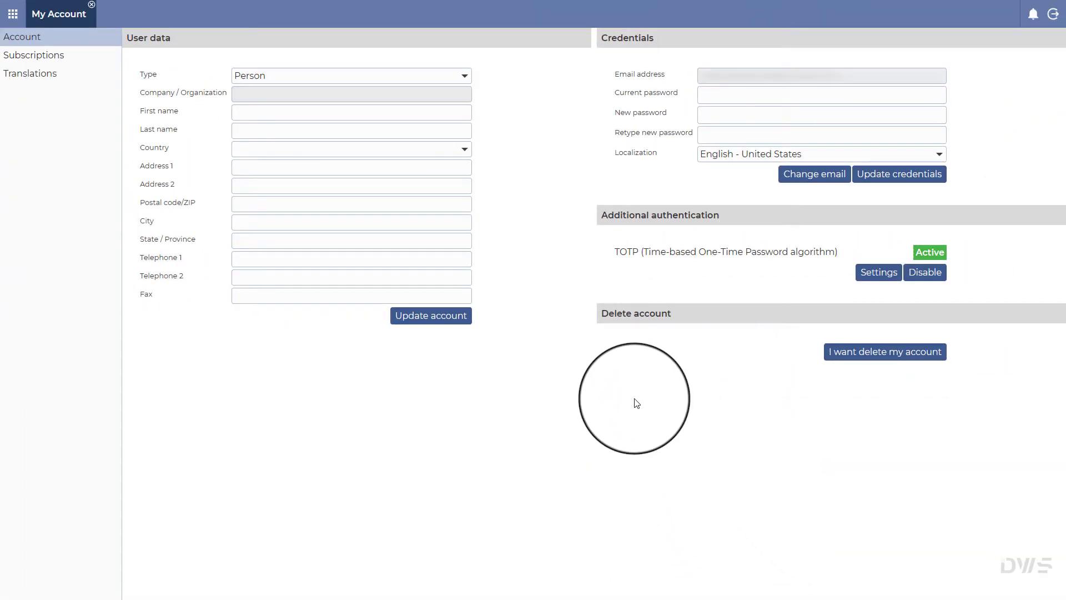
Step: Log out, then sign back in with the account user name and password
click(1053, 15)
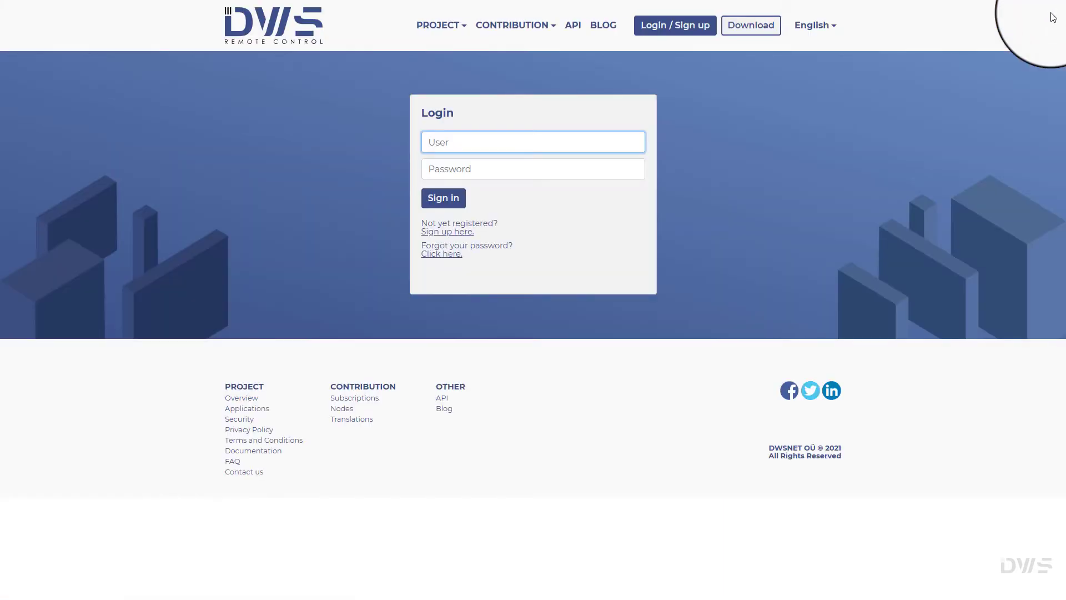
click(431, 142)
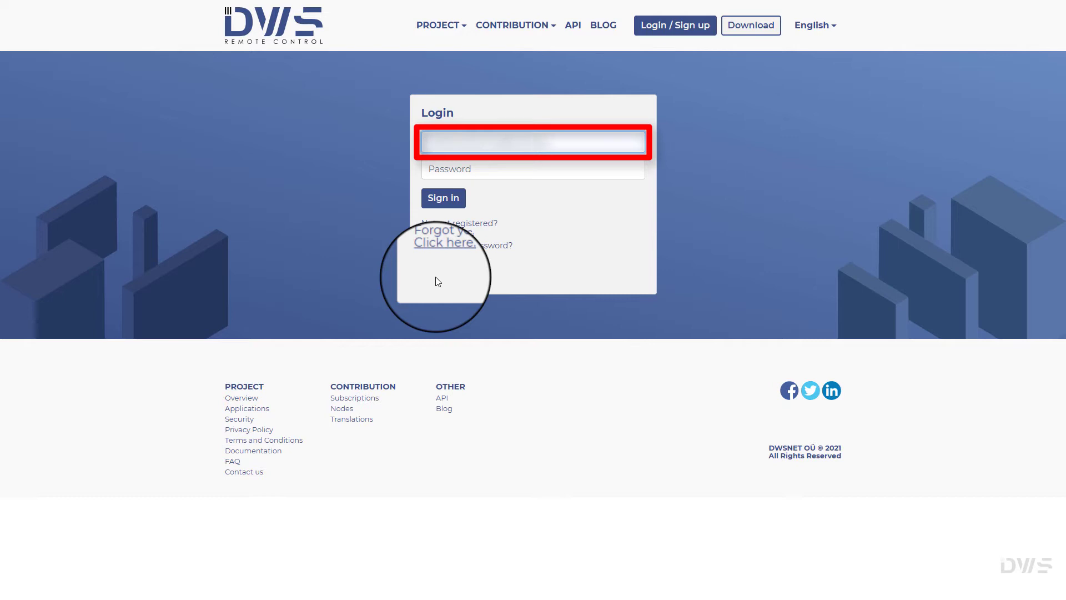
key(Tab)
text(•••)
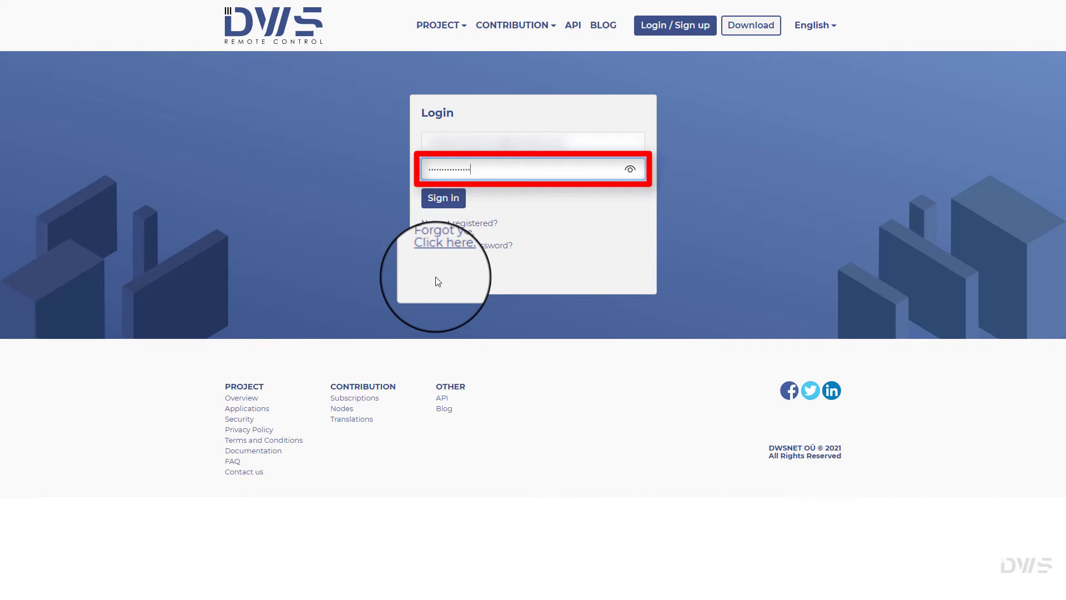
click(440, 201)
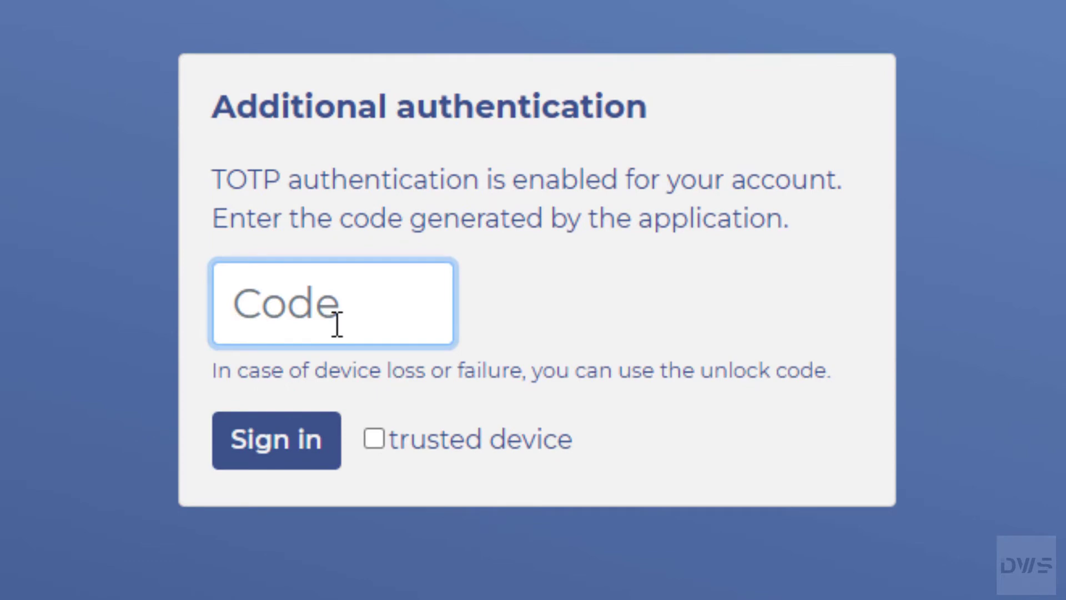
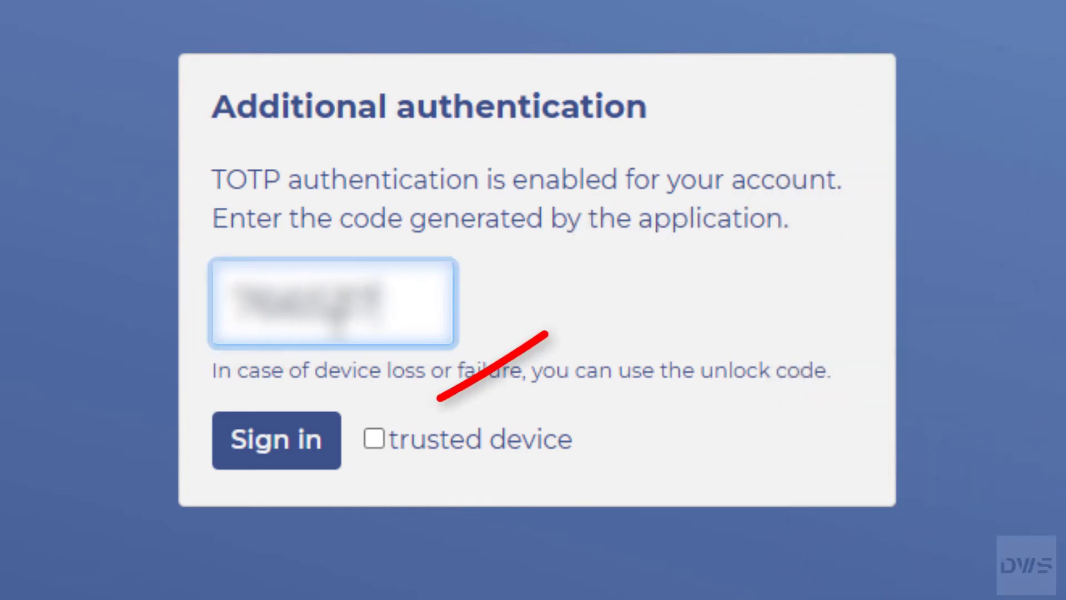
Step: Enter the FreeOTP code, mark this browser as a trusted device, and sign in
click(375, 440)
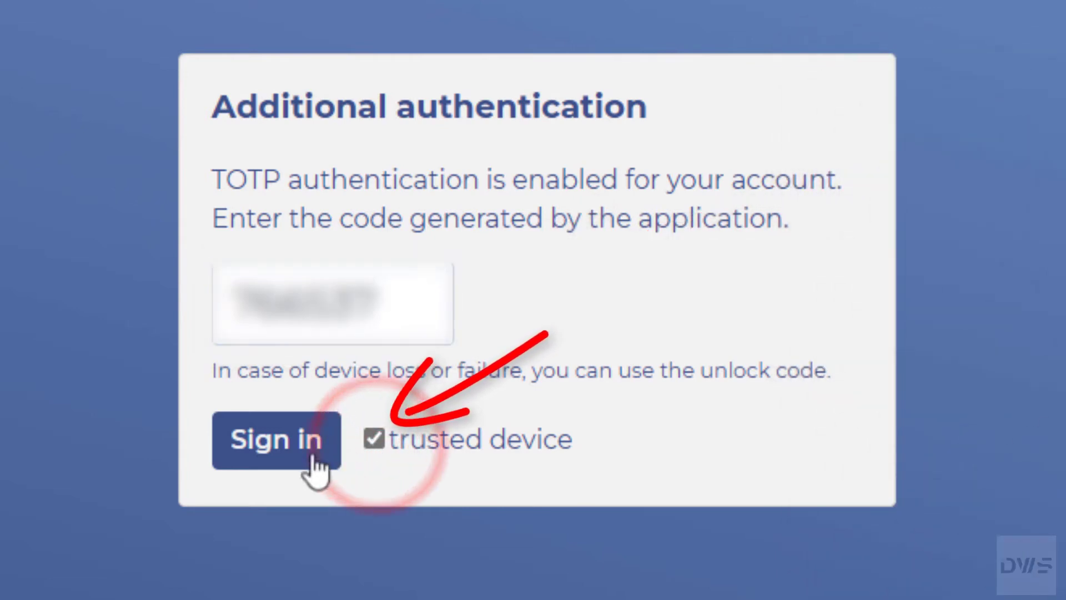
click(282, 460)
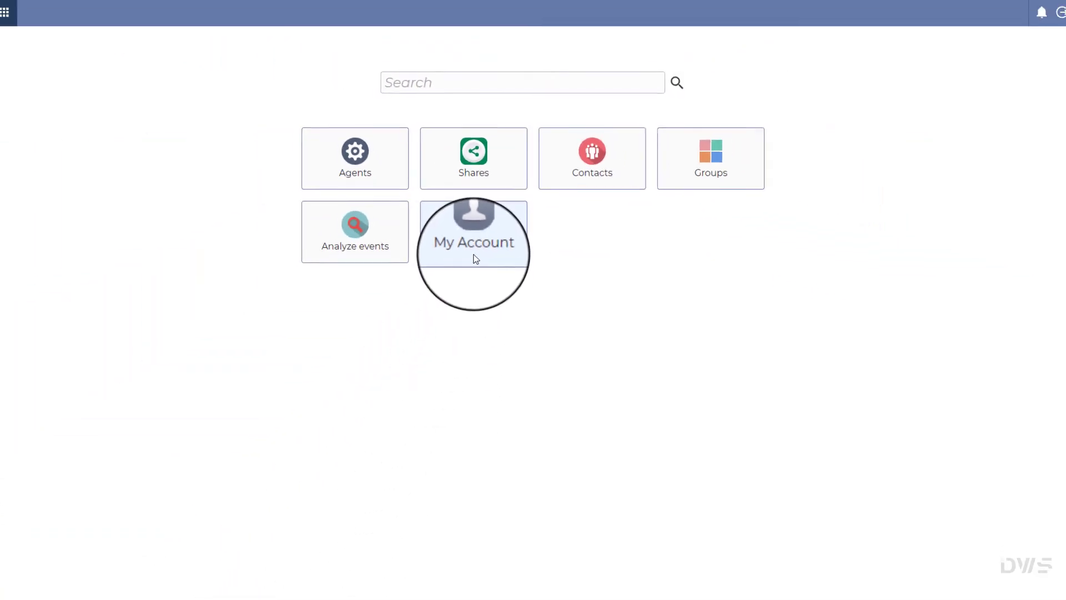
Step: Confirm Windows 10 (Edge) appears among the trusted TOTP devices, then log out
click(475, 254)
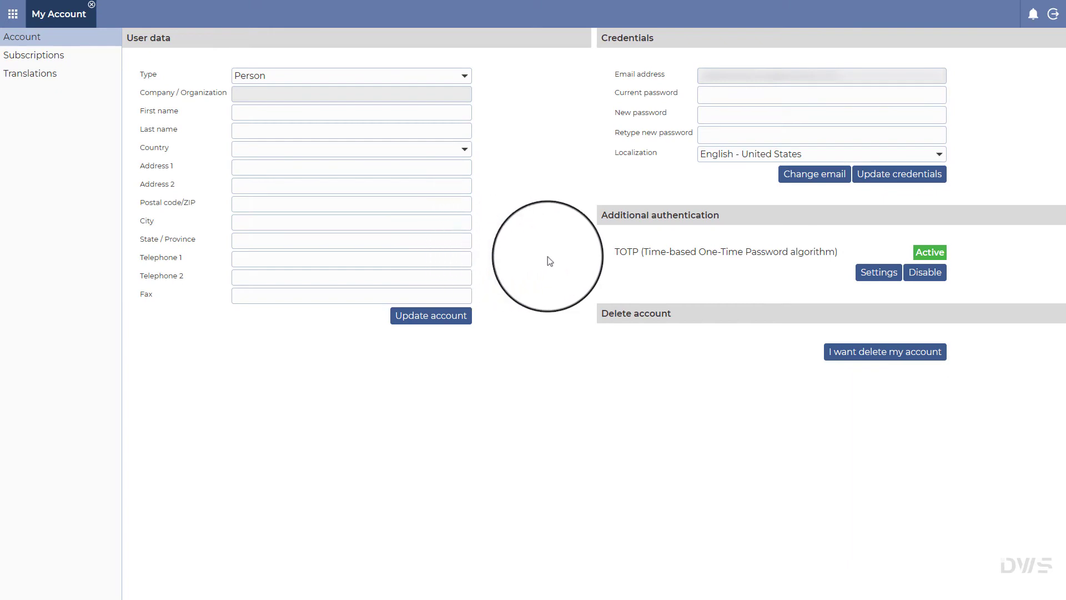
click(881, 276)
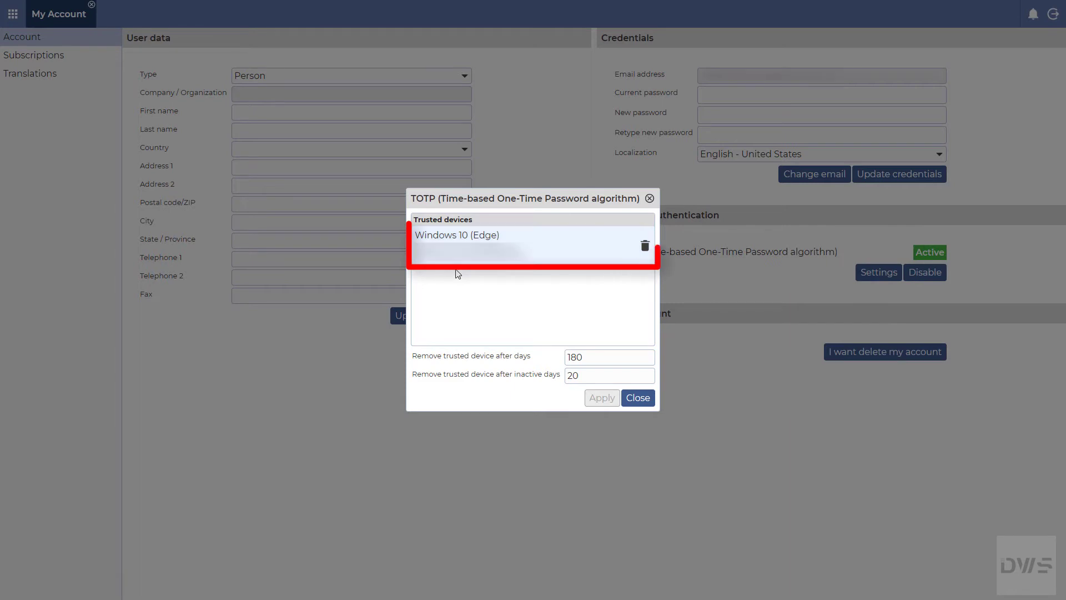
click(512, 263)
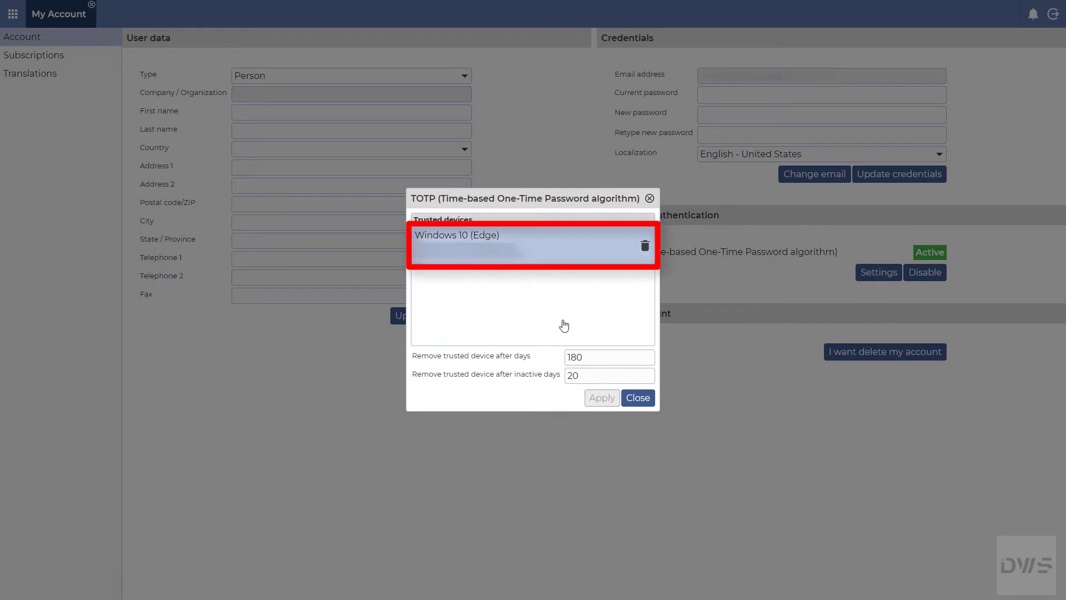
click(637, 398)
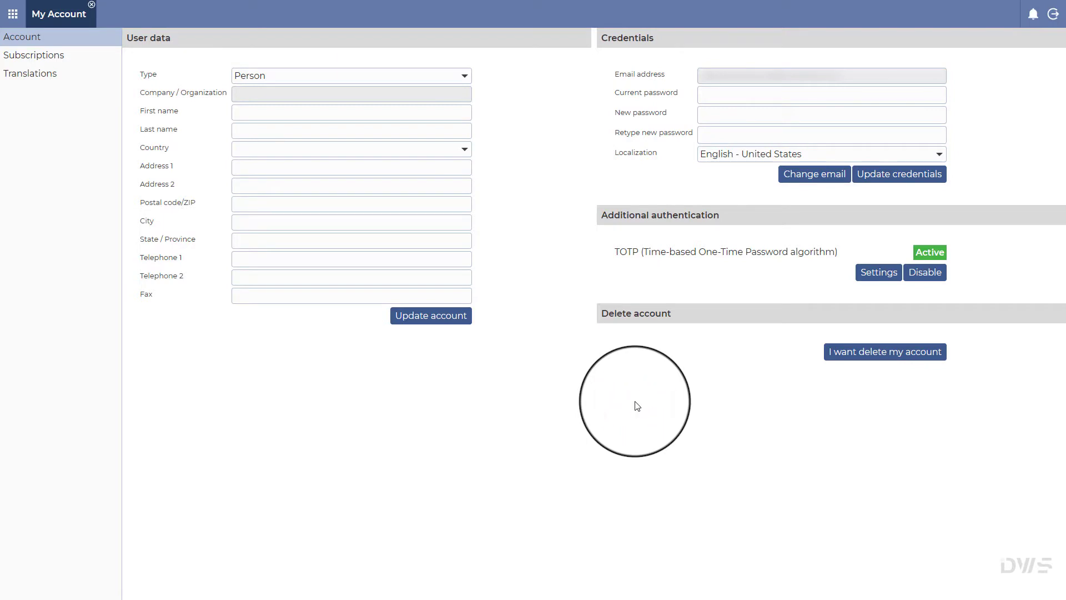
click(1053, 16)
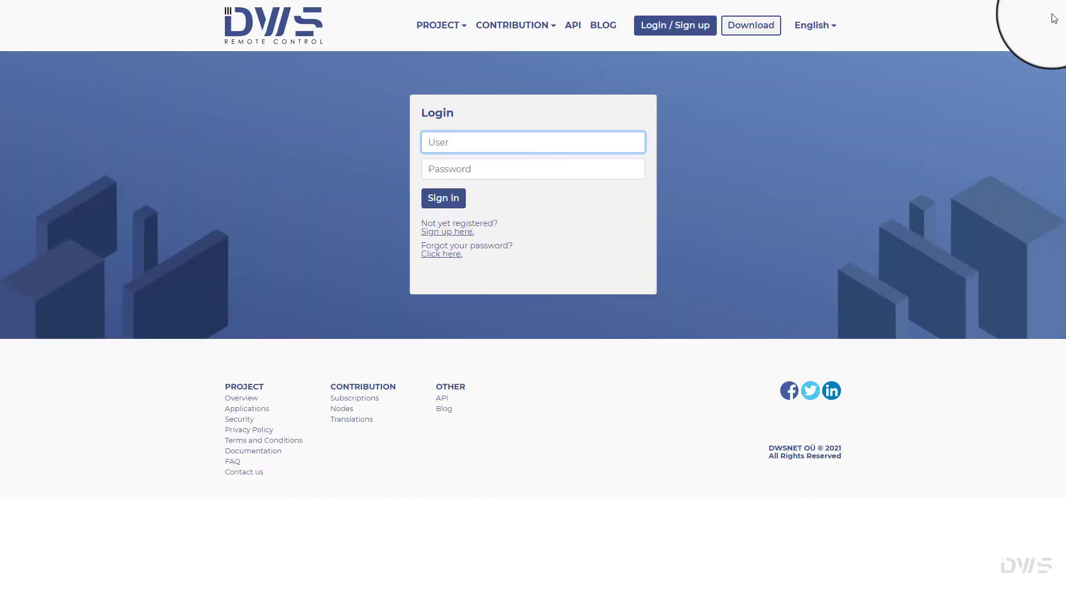
Step: Sign in with user name and password, landing on the dashboard without a TOTP prompt
click(437, 143)
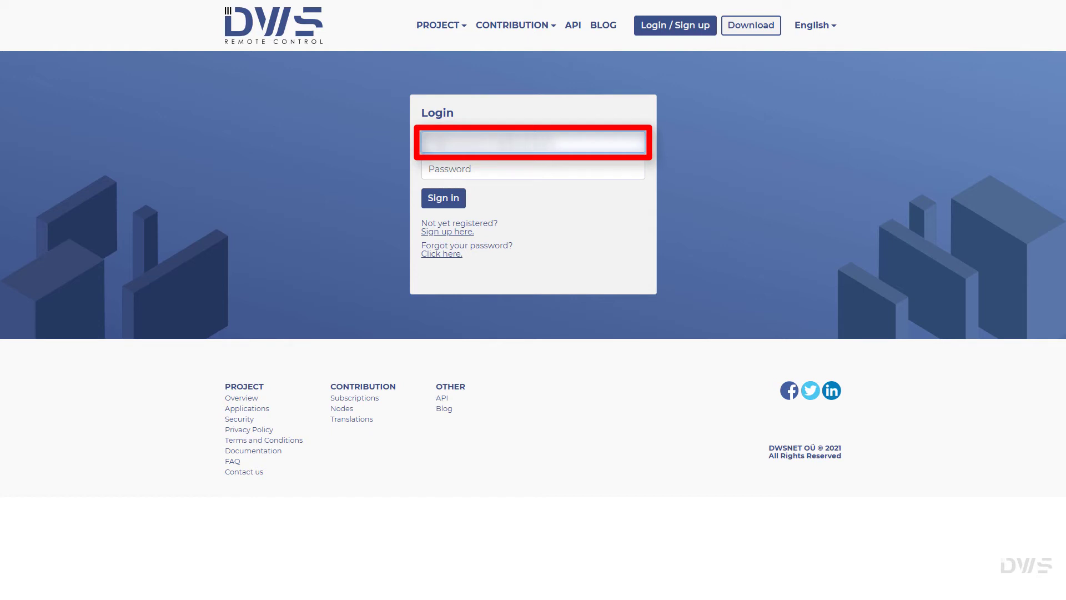
click(533, 169)
text(•••••)
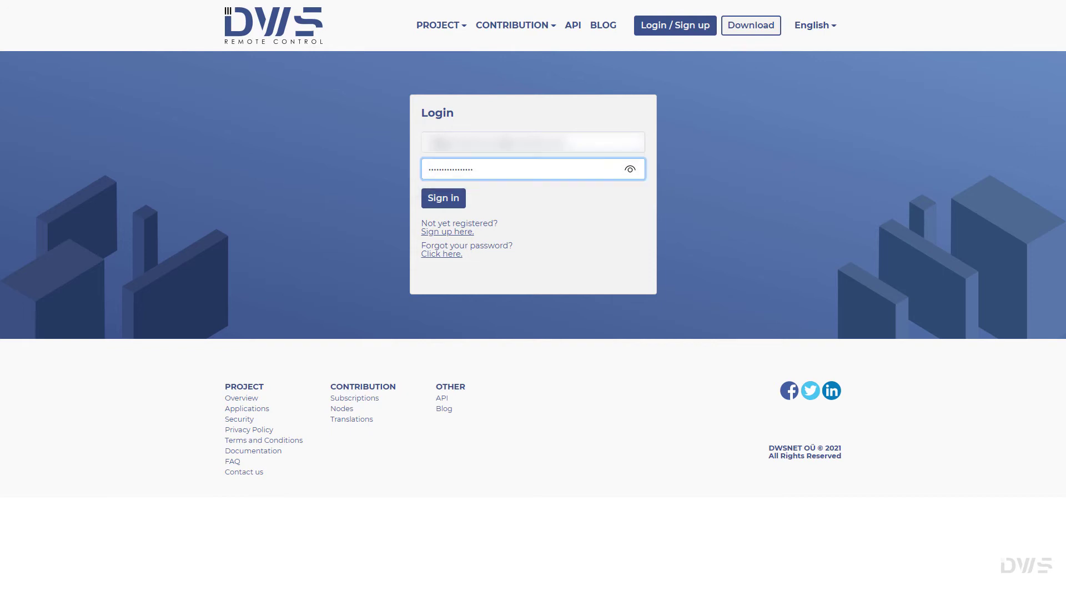
click(442, 198)
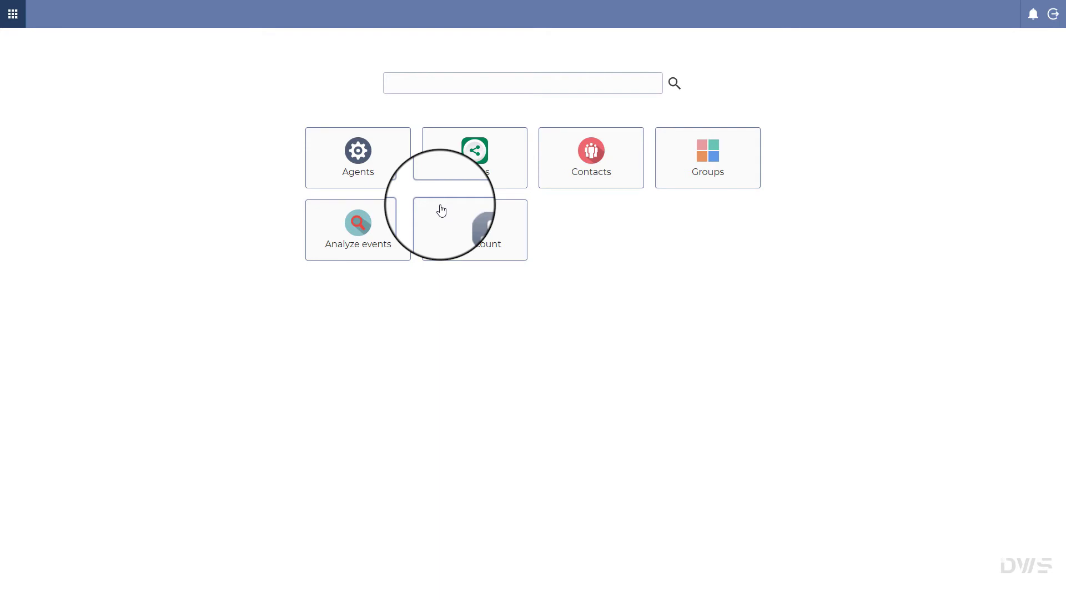
Step: Change the trusted-device removal periods from 180 to 100 days and 20 to 10 inactive days
click(484, 257)
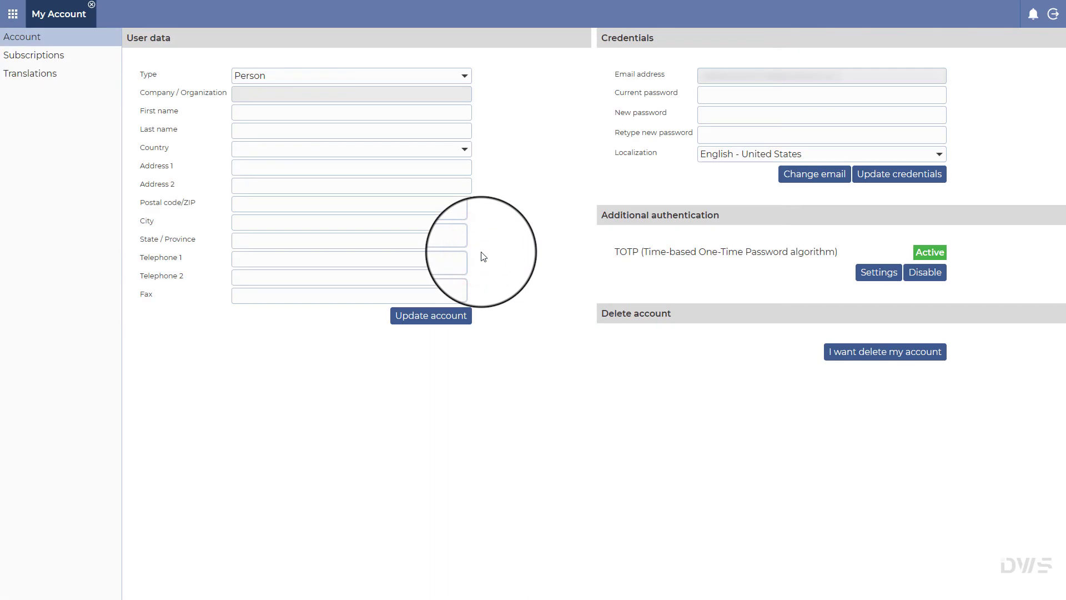
click(880, 275)
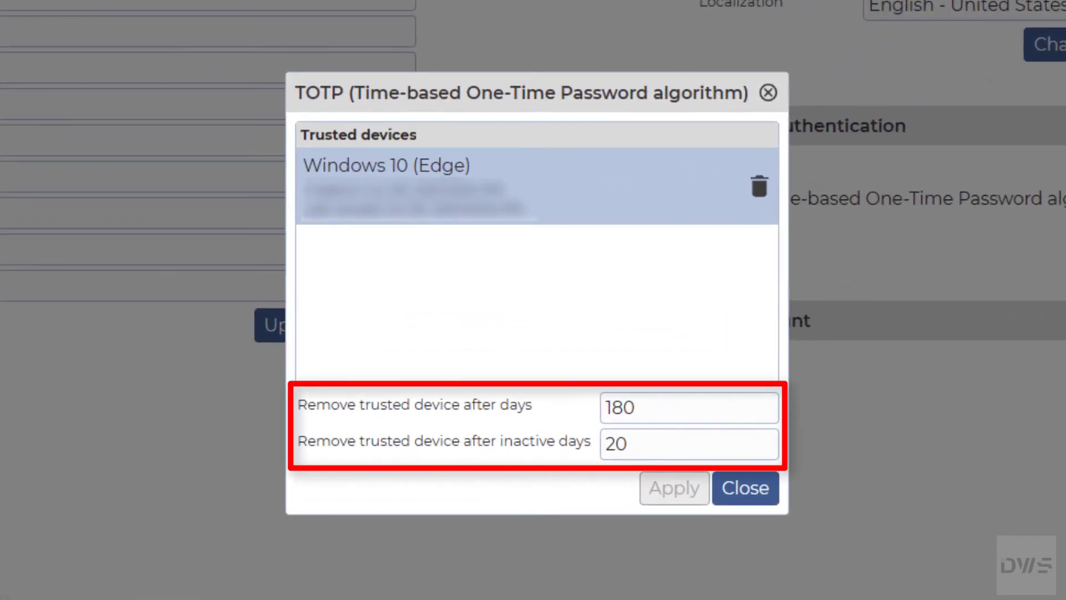
double_click(661, 408)
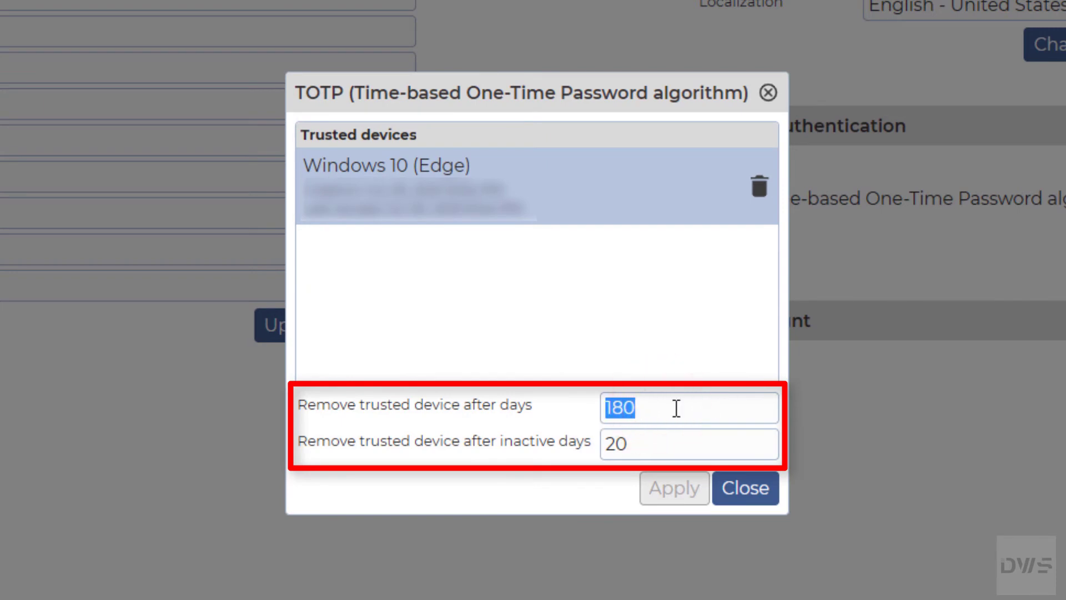
text(100)
double_click(651, 443)
text(10)
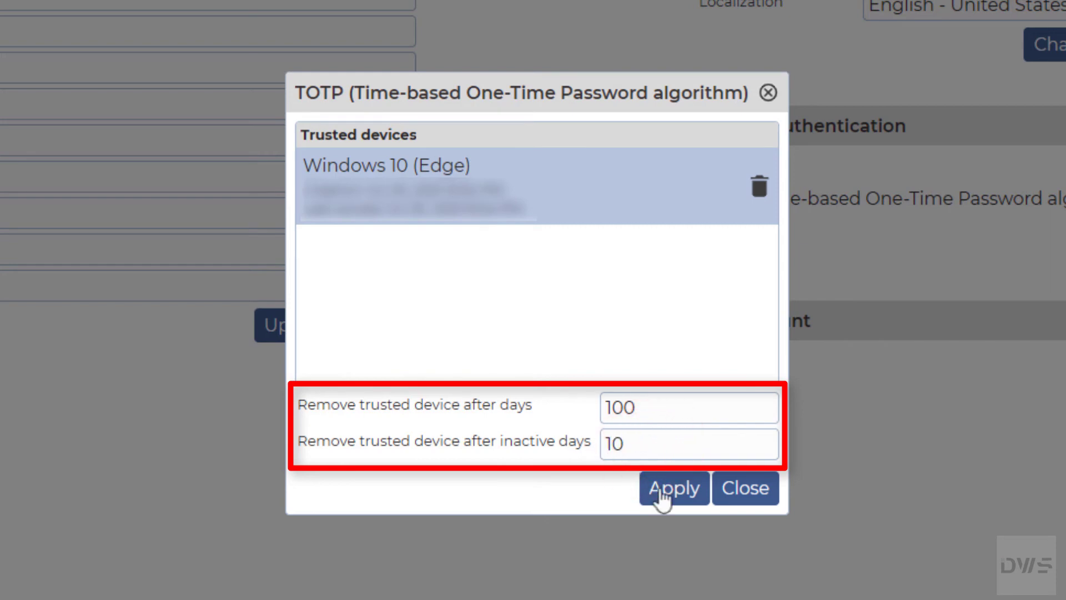
click(678, 503)
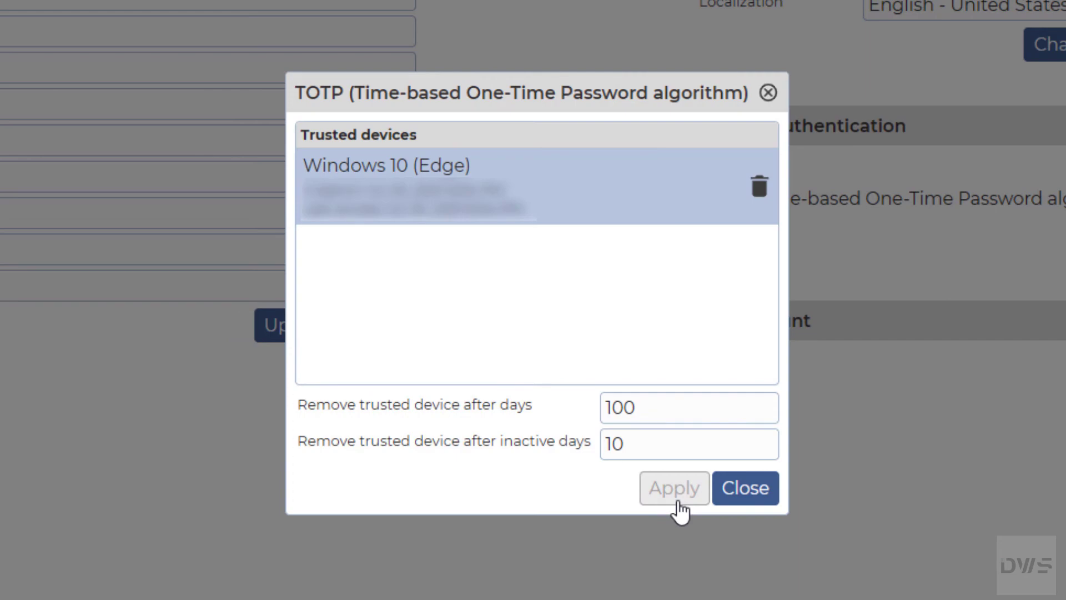
click(745, 488)
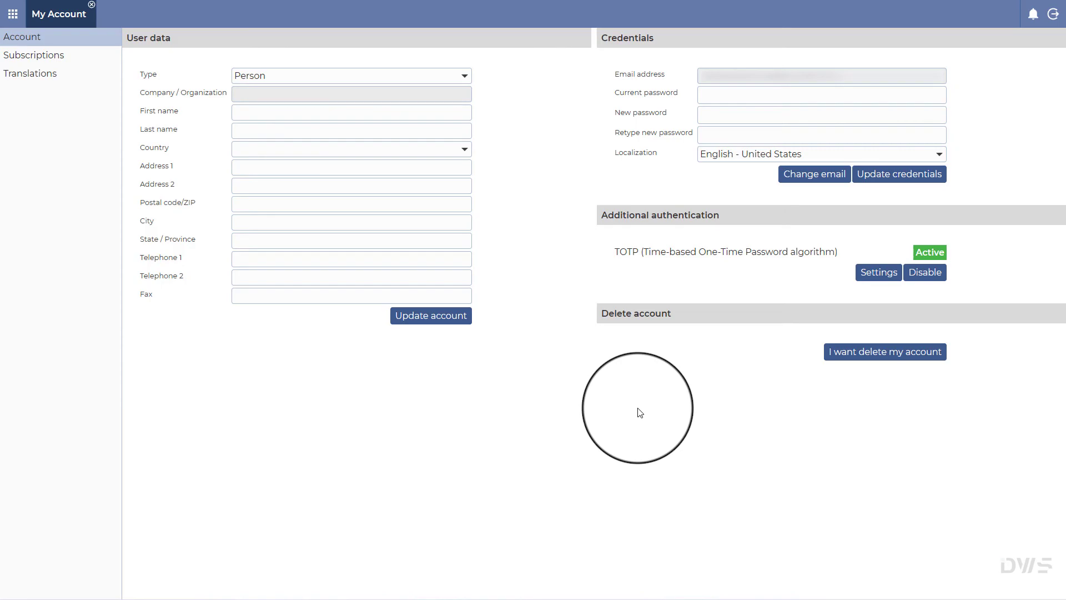
Step: Delete the Windows 10 (Edge) entry from the TOTP trusted devices and confirm
click(879, 274)
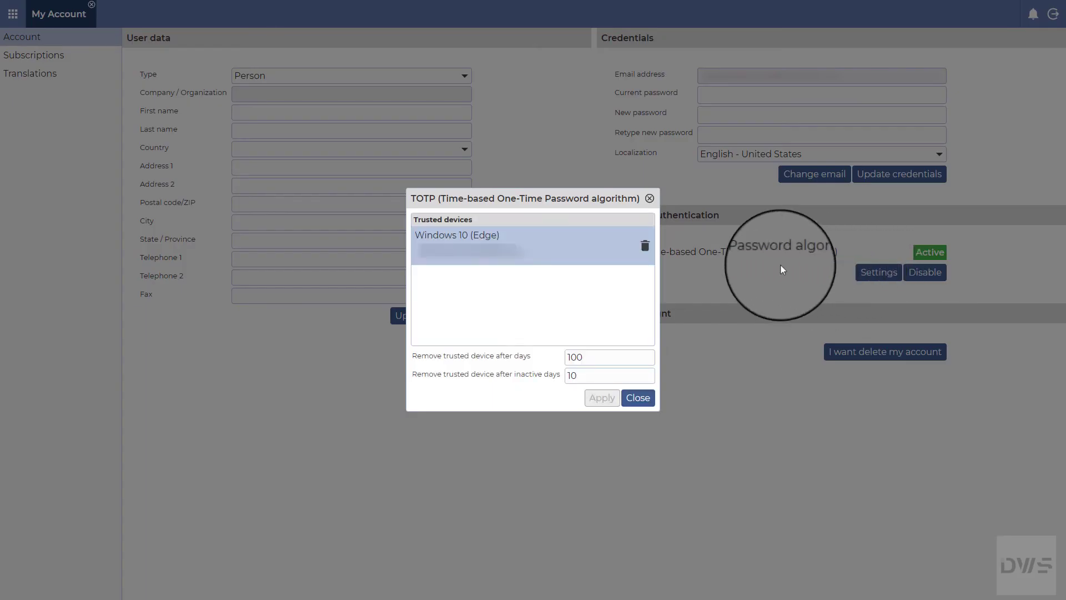
click(644, 246)
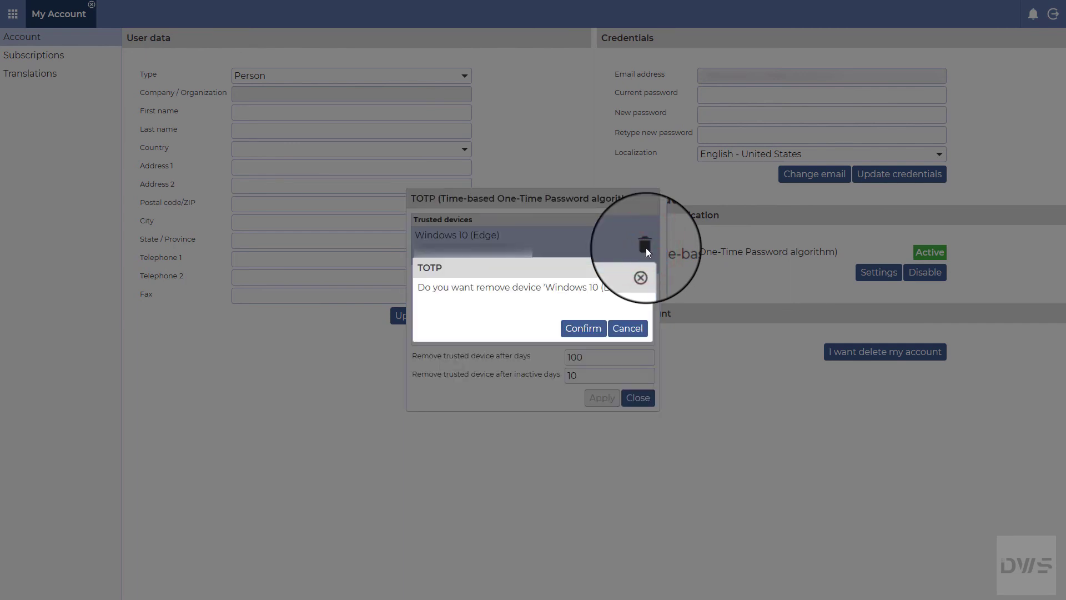
click(583, 336)
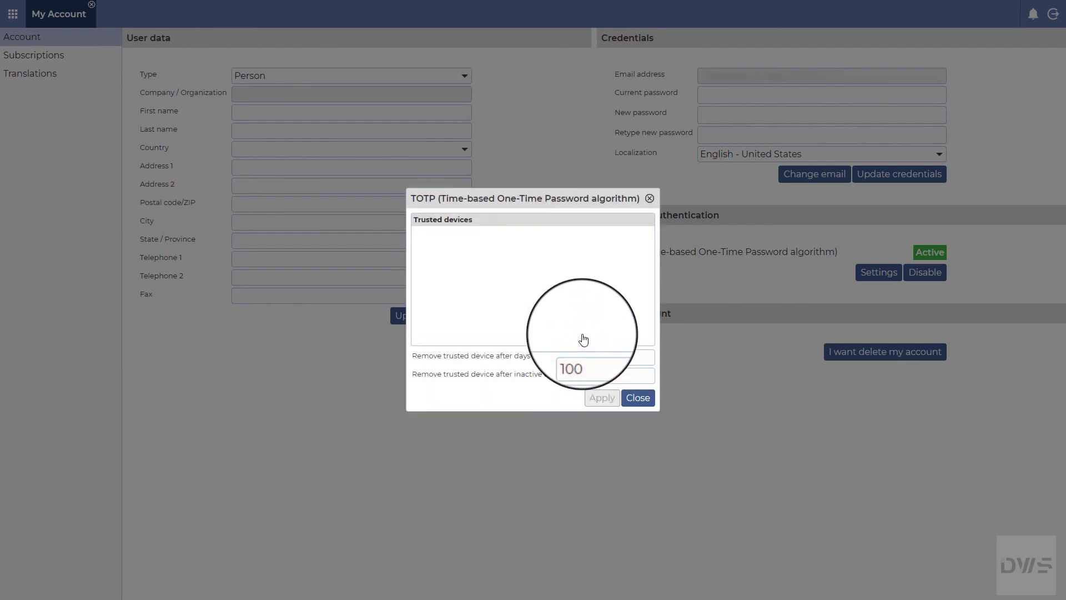
click(637, 405)
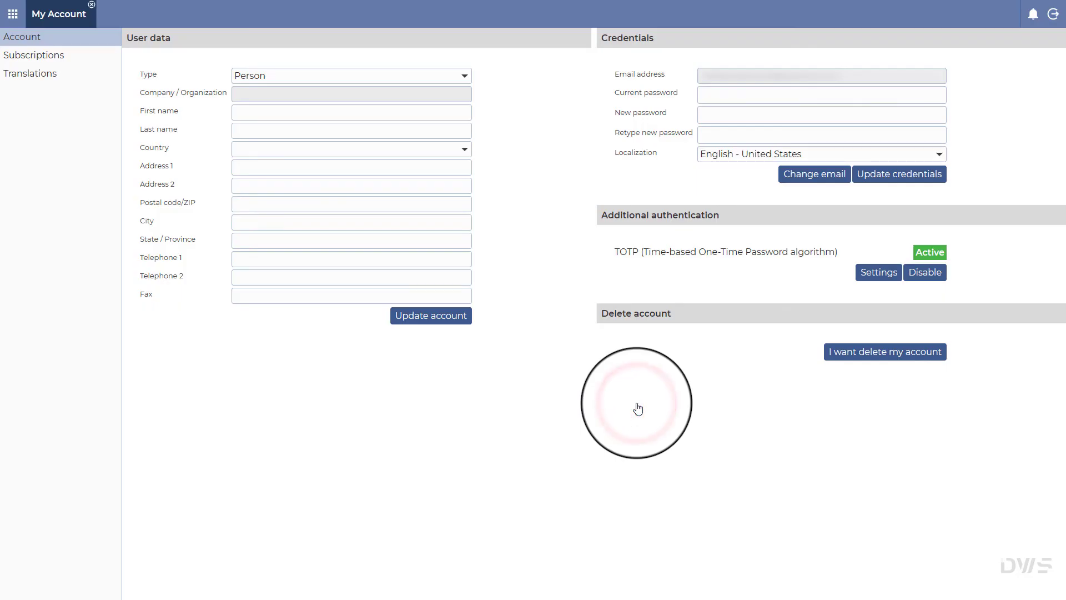